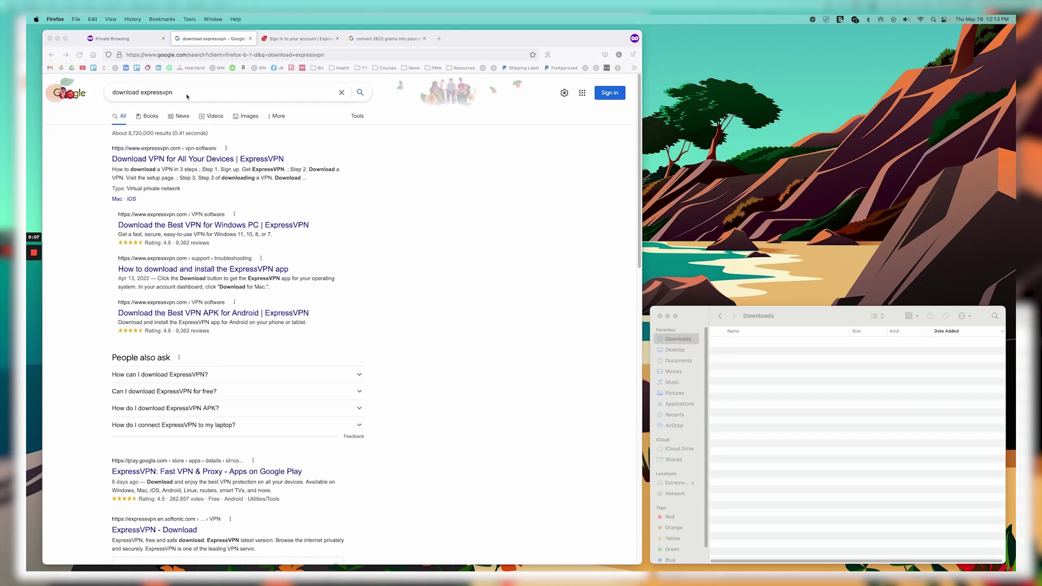
# Follow the top ExpressVPN result to Get ExpressVPN, then switch to the 'Sign in to your account' tab.
pyautogui.click(155, 96)
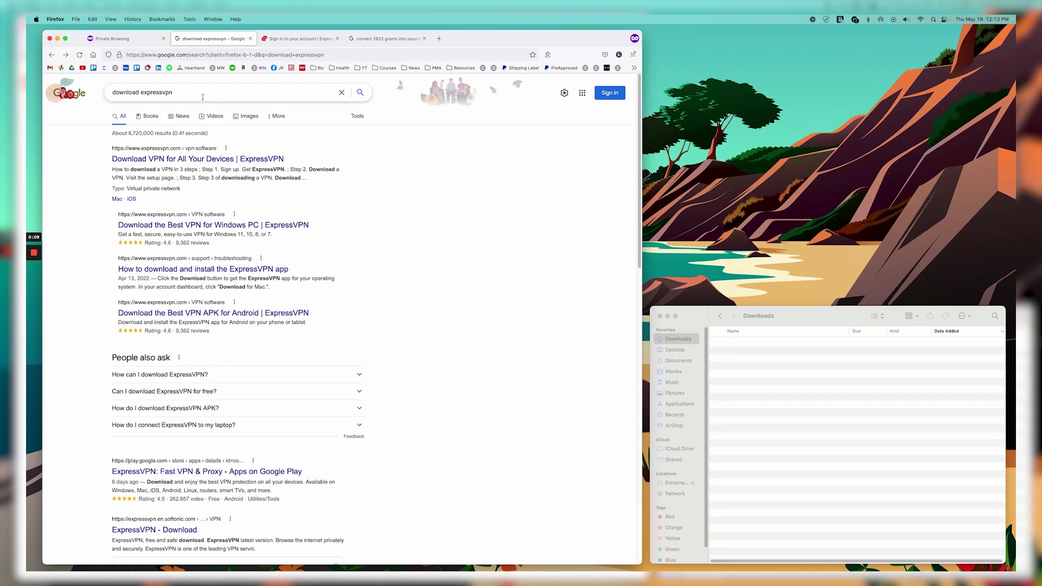
pyautogui.click(193, 160)
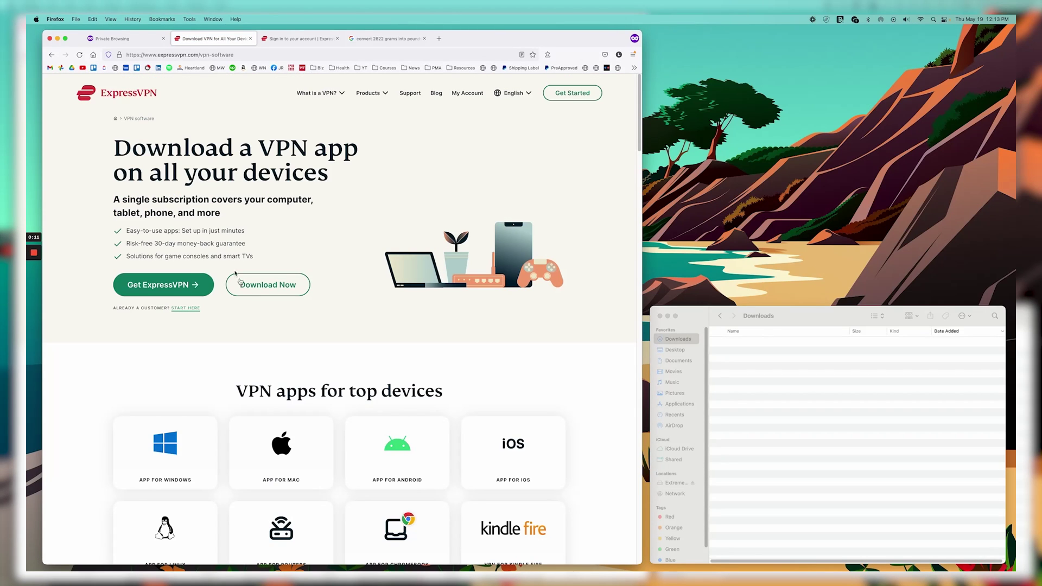
pyautogui.click(173, 292)
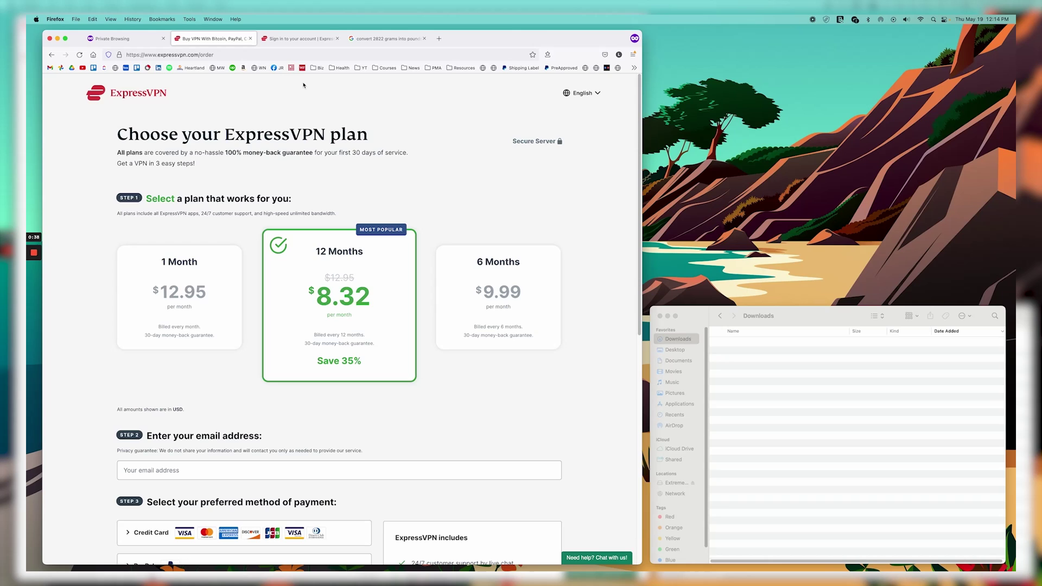
pyautogui.click(289, 38)
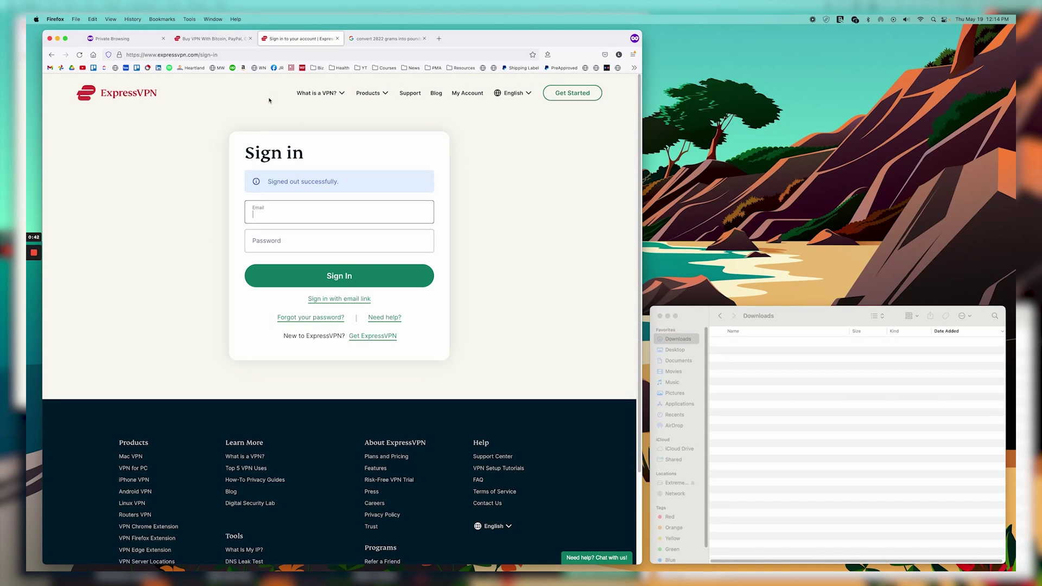
# Sign in to the ExpressVPN account with the account e-mail and pasted password.
pyautogui.click(242, 55)
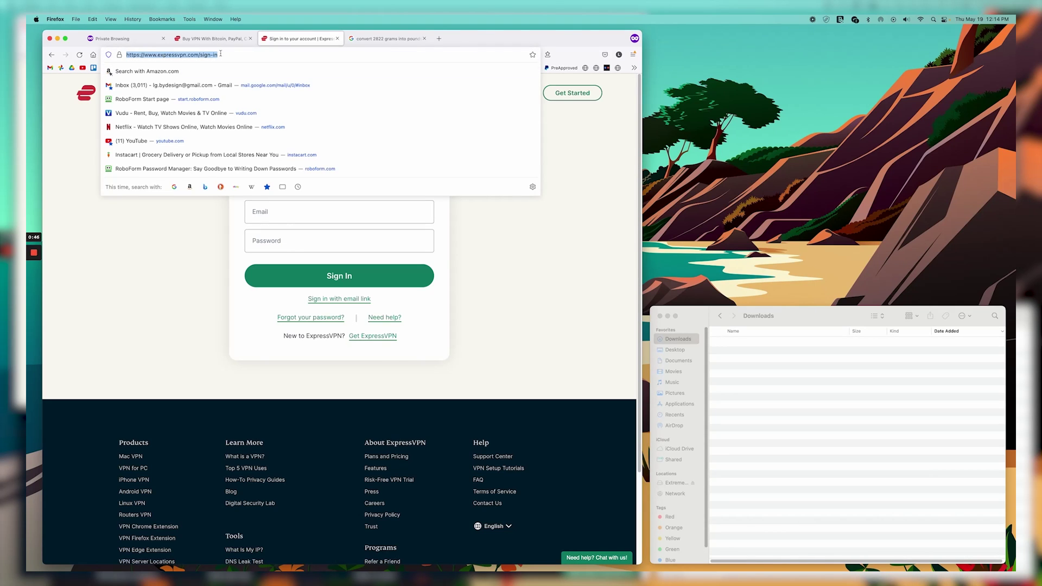
pyautogui.click(596, 168)
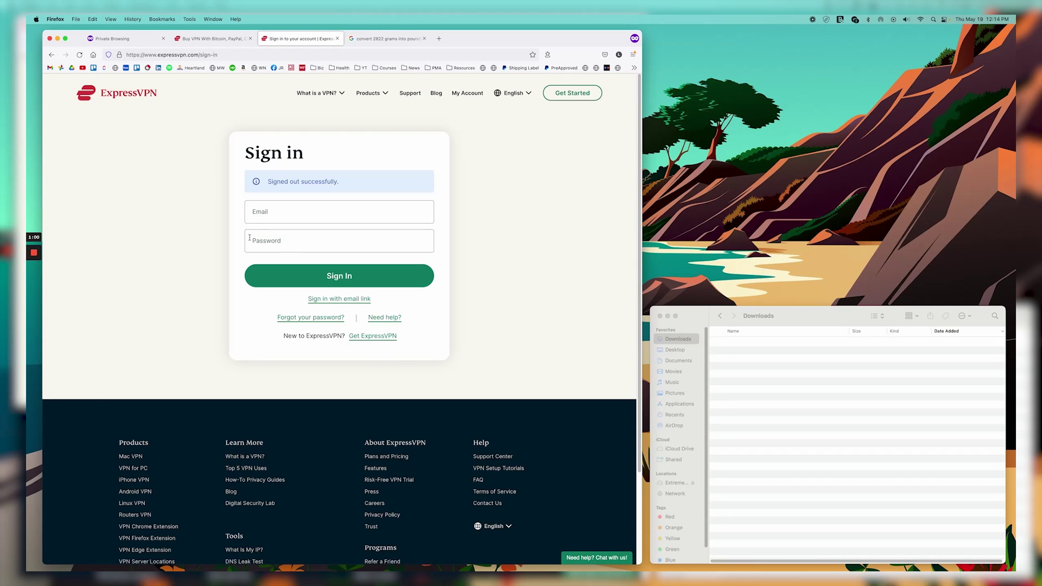
pyautogui.click(283, 217)
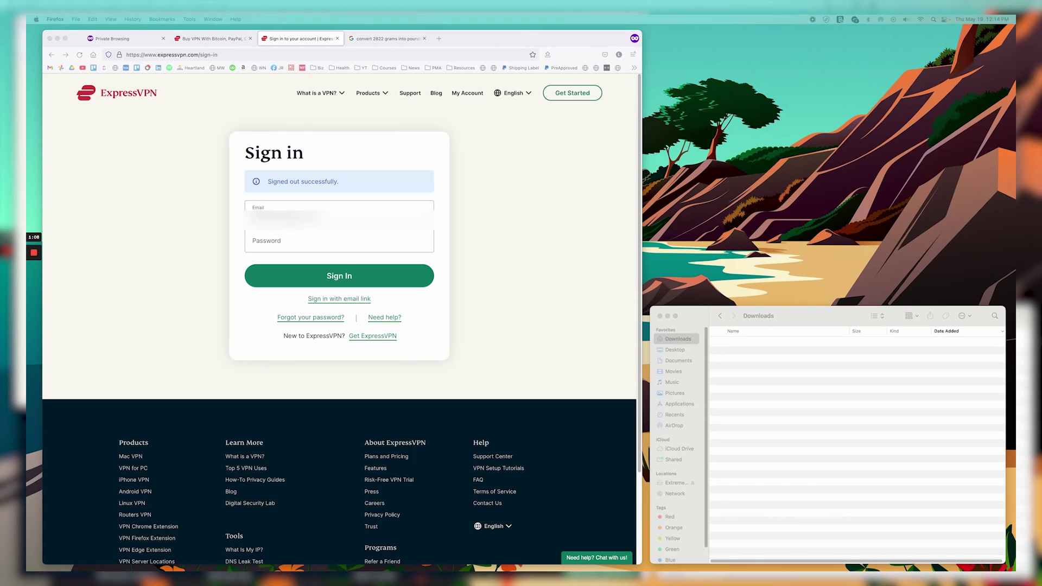
pyautogui.click(301, 240)
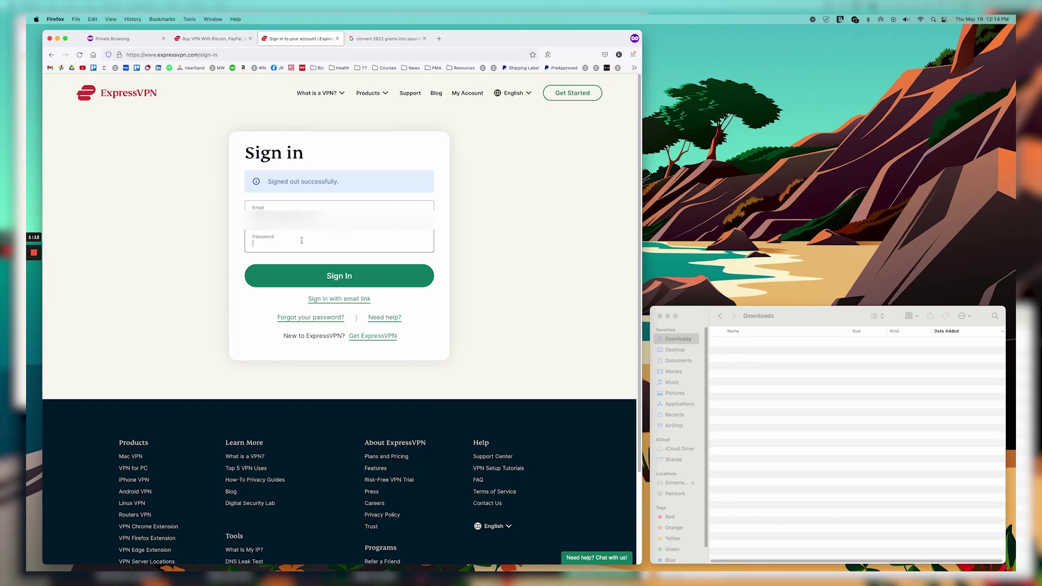
pyautogui.press('super+v')
pyautogui.click(354, 277)
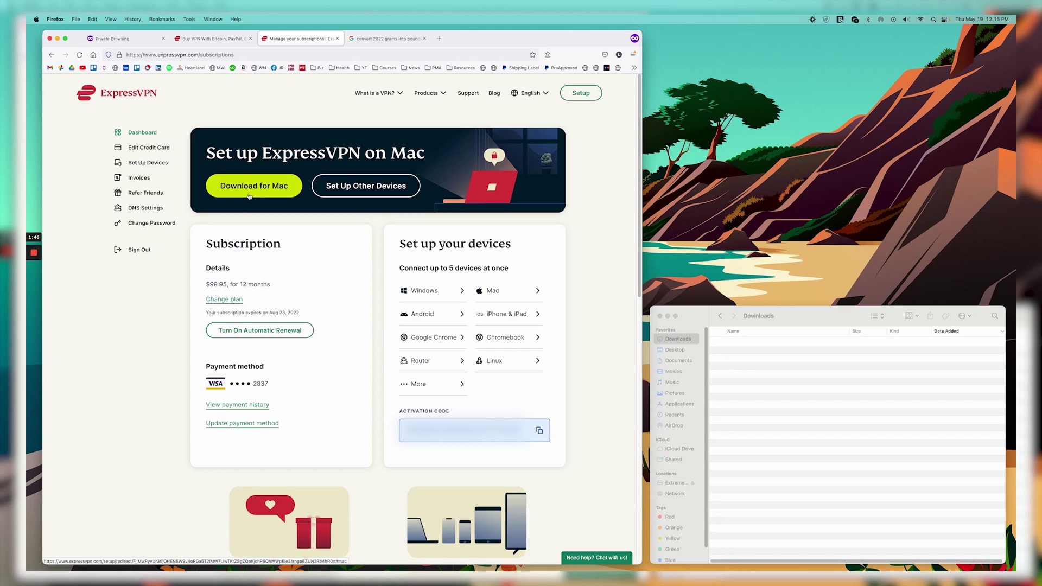
# Download ExpressVPN for Mac and open the expressvpn .pkg installer from the Downloads folder.
pyautogui.click(249, 196)
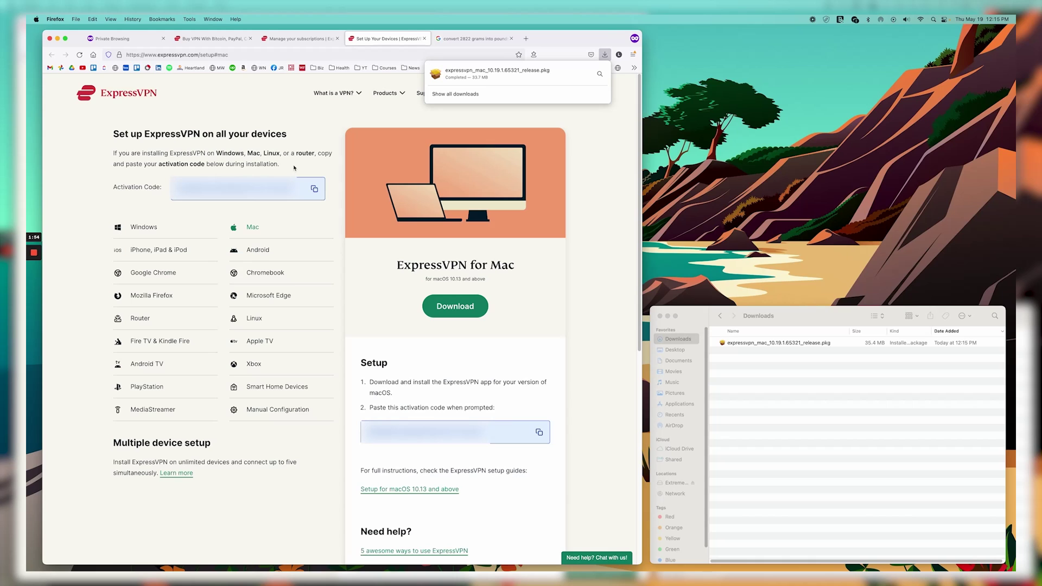
pyautogui.click(788, 318)
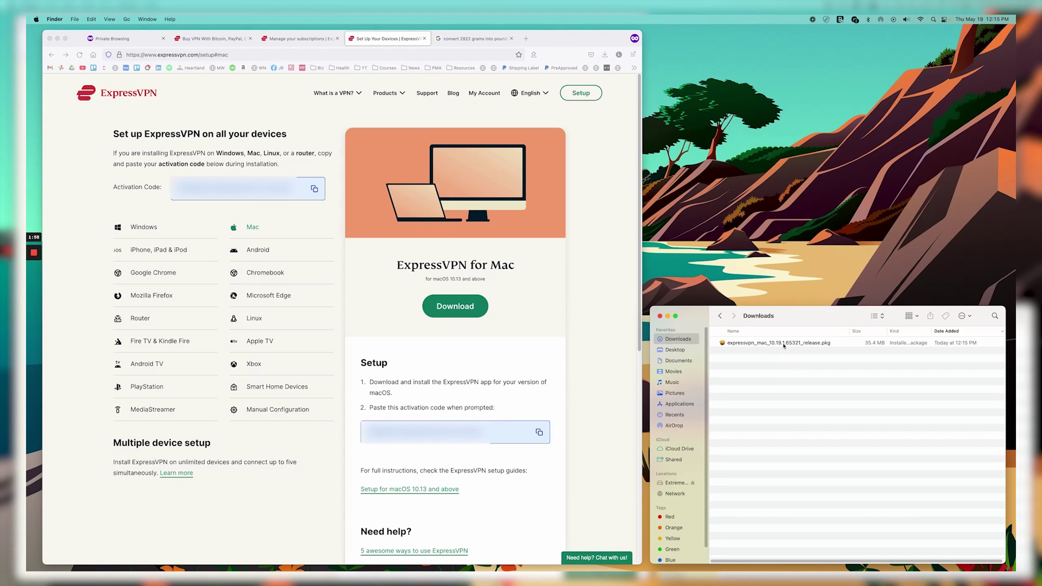
pyautogui.doubleClick(757, 343)
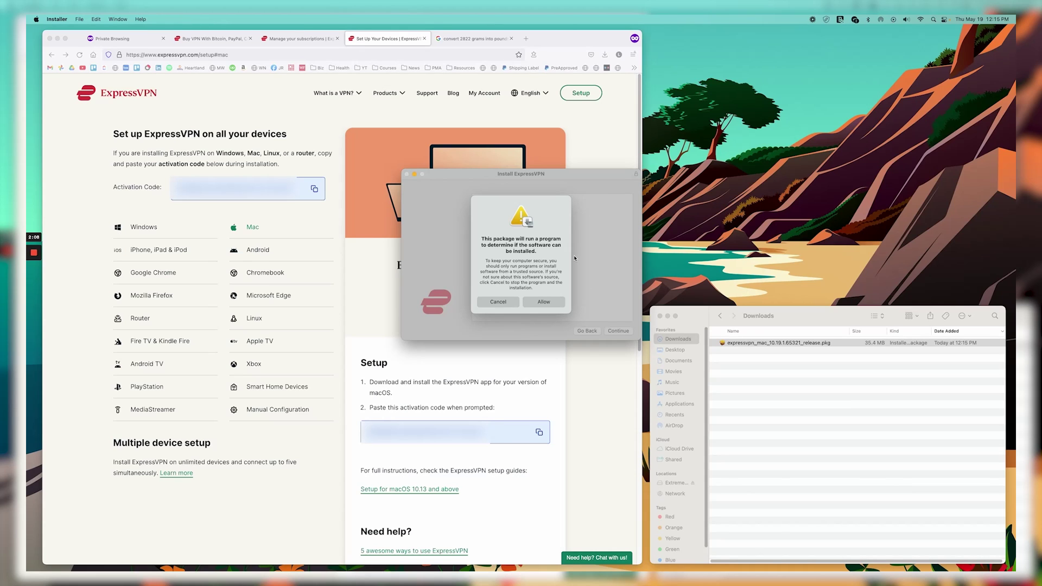
# Run the standard install on Macintosh HD, authorize it with the Mac password, then trash the installer.
pyautogui.click(547, 302)
pyautogui.click(554, 303)
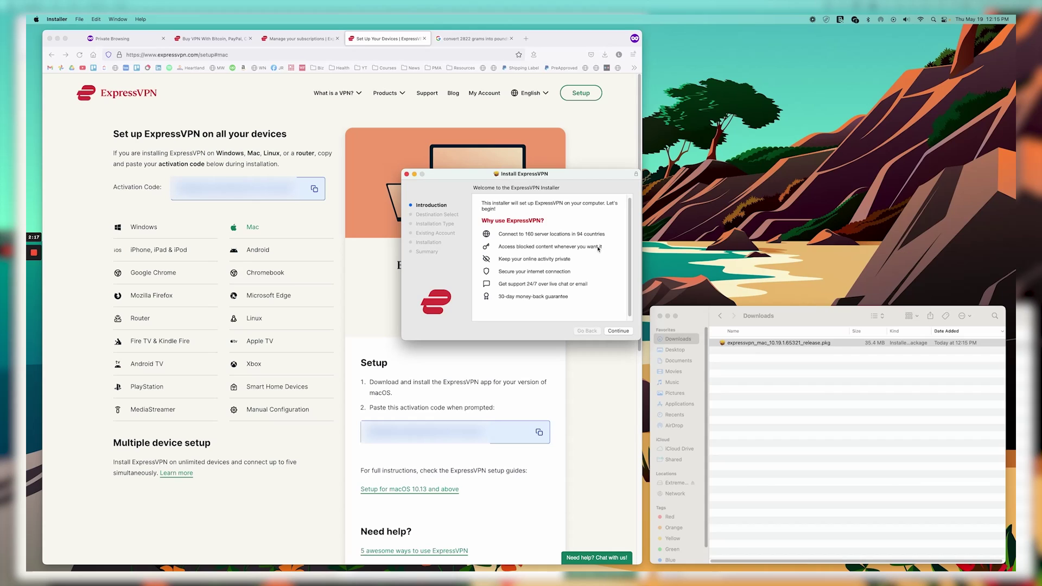
pyautogui.click(619, 331)
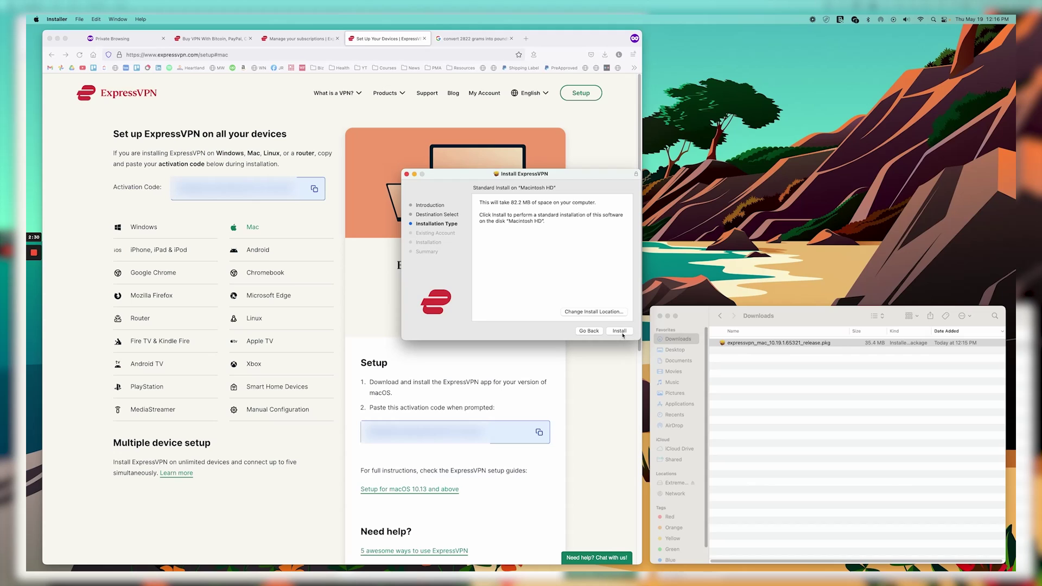
pyautogui.click(622, 333)
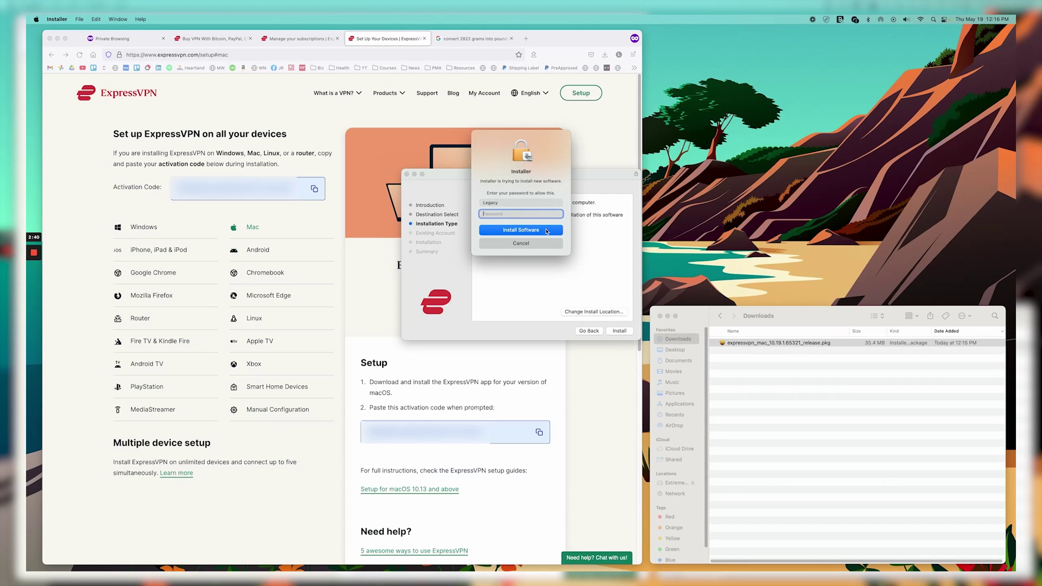
pyautogui.click(547, 232)
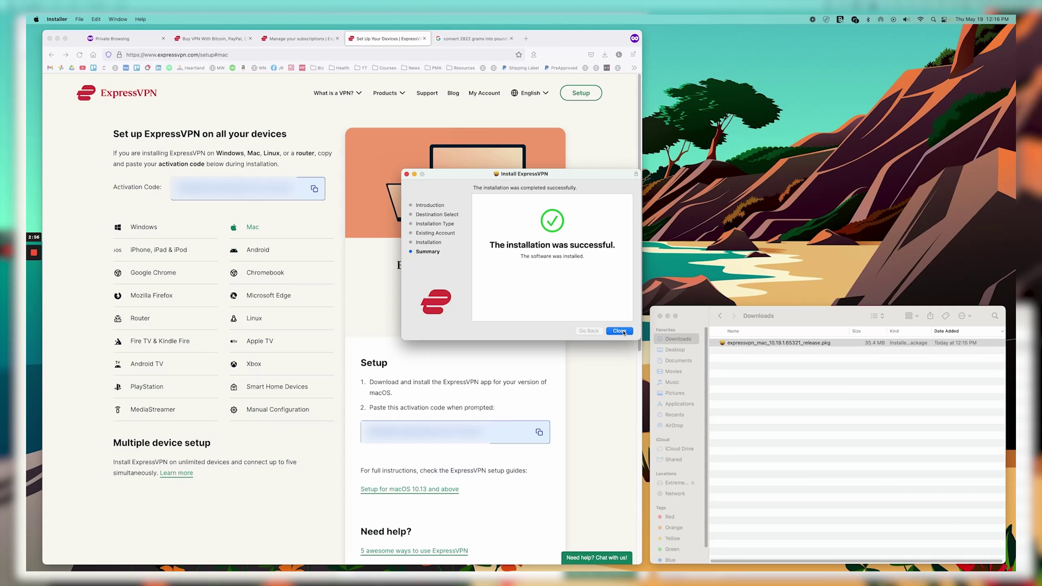
pyautogui.click(623, 332)
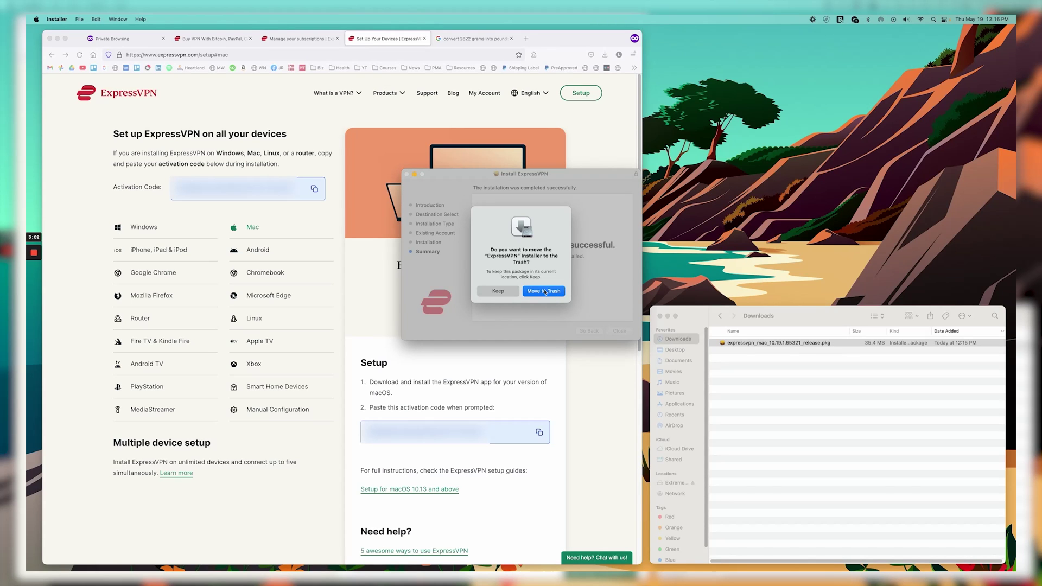
pyautogui.click(544, 292)
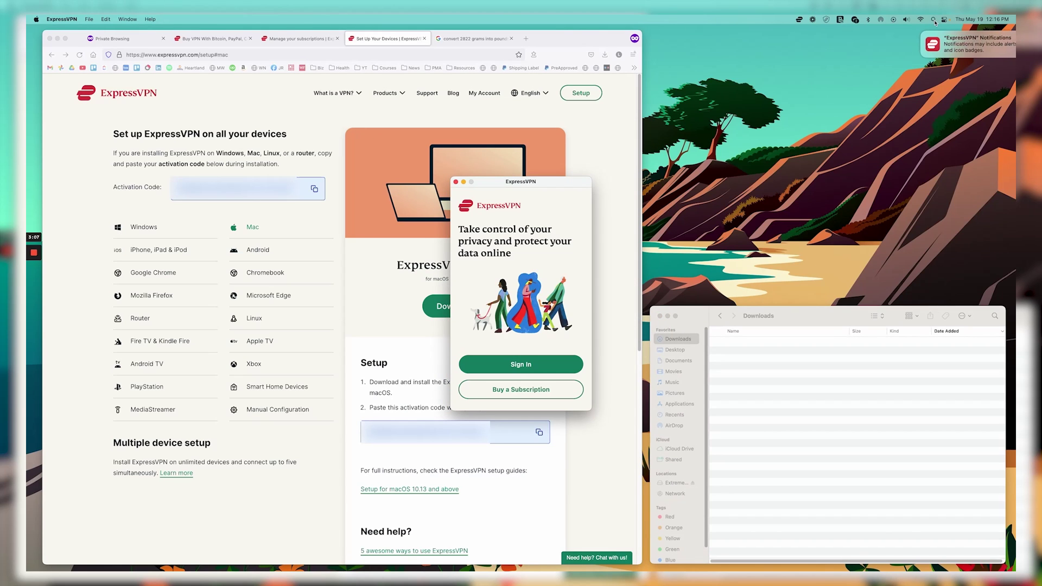
# Bring up the ExpressVPN app's activation code sign-in screen.
pyautogui.click(764, 172)
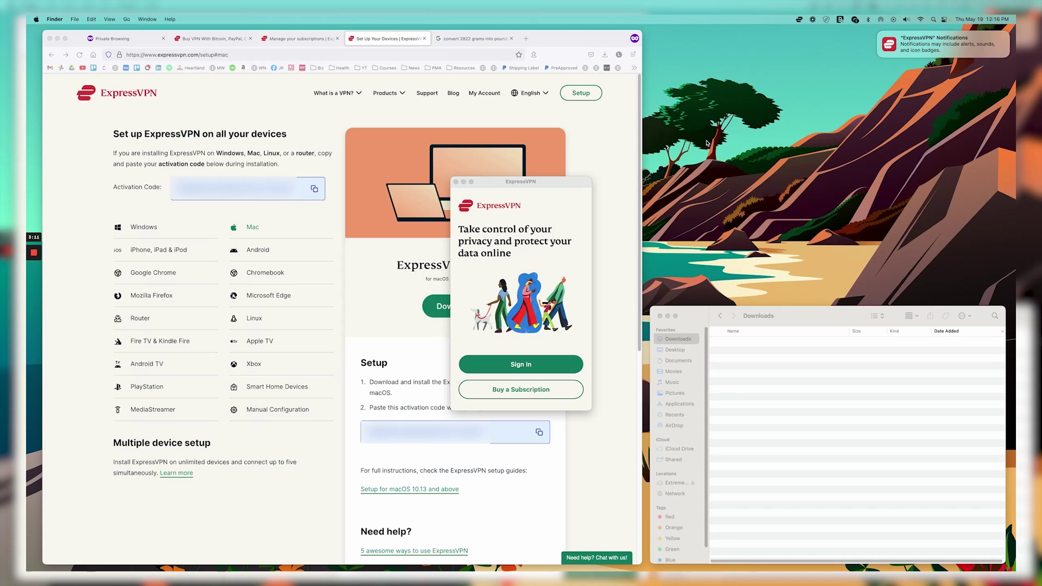
pyautogui.moveTo(935, 52)
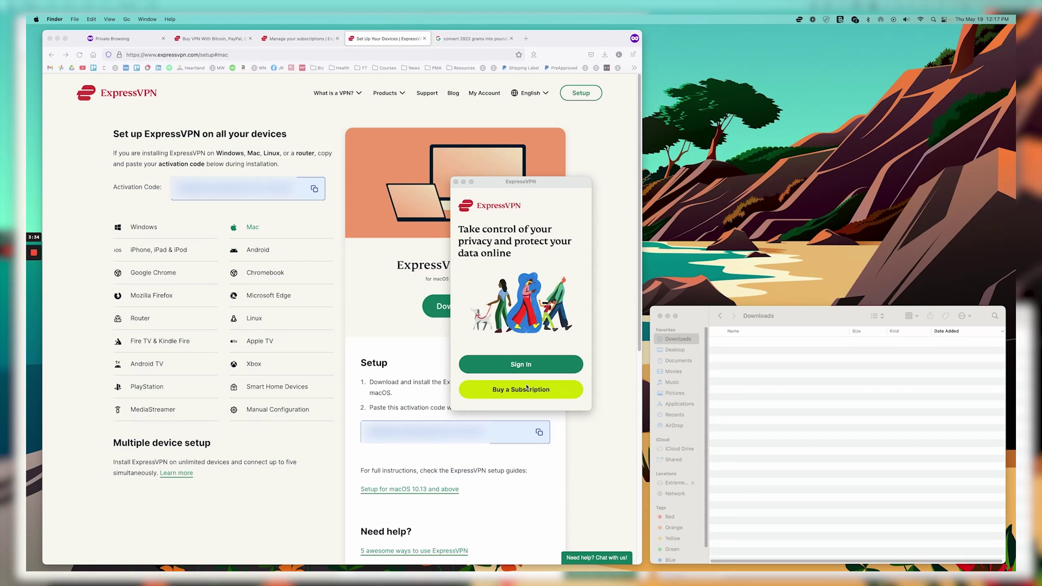
pyautogui.click(525, 364)
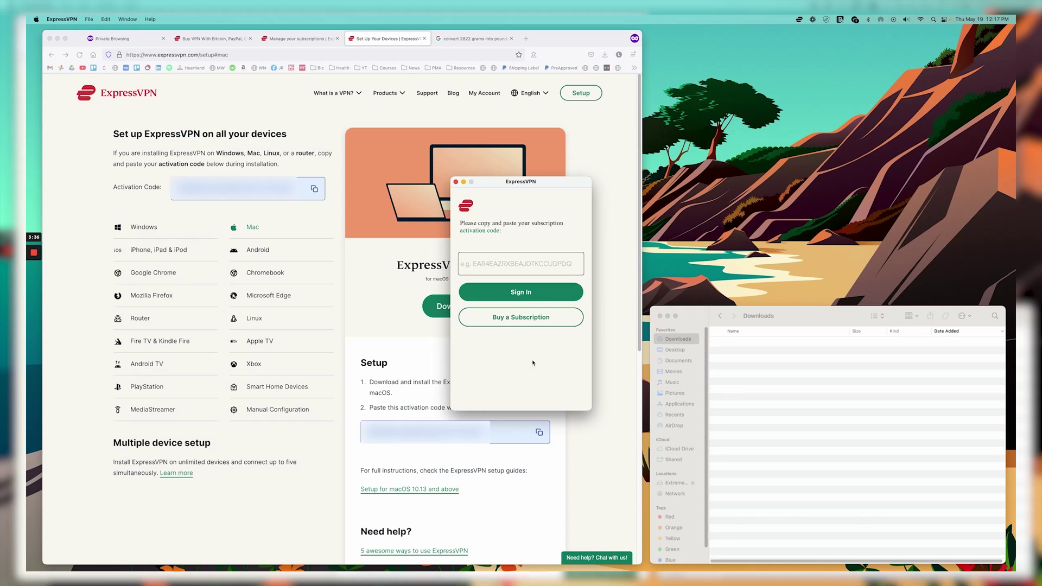
# Copy the activation code from the browser setup page, paste it into the app, and sign in.
pyautogui.moveTo(543, 191); pyautogui.dragTo(747, 63)
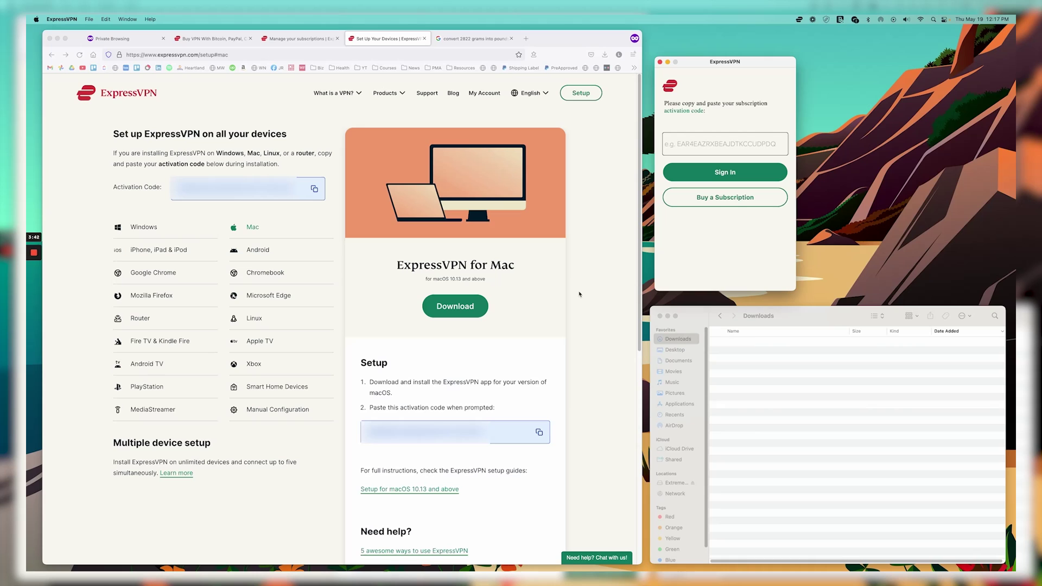
pyautogui.click(508, 434)
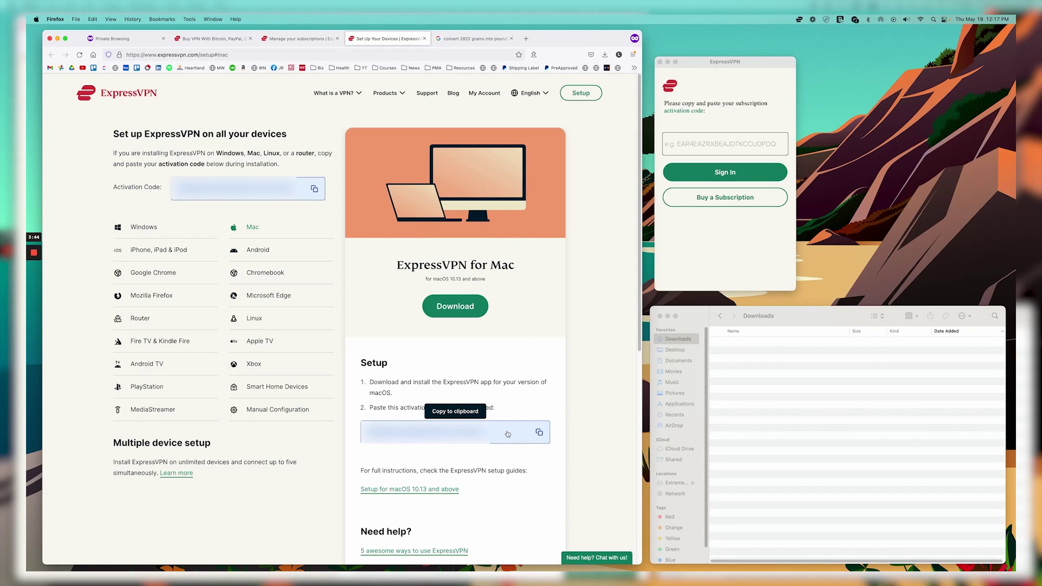
pyautogui.click(507, 433)
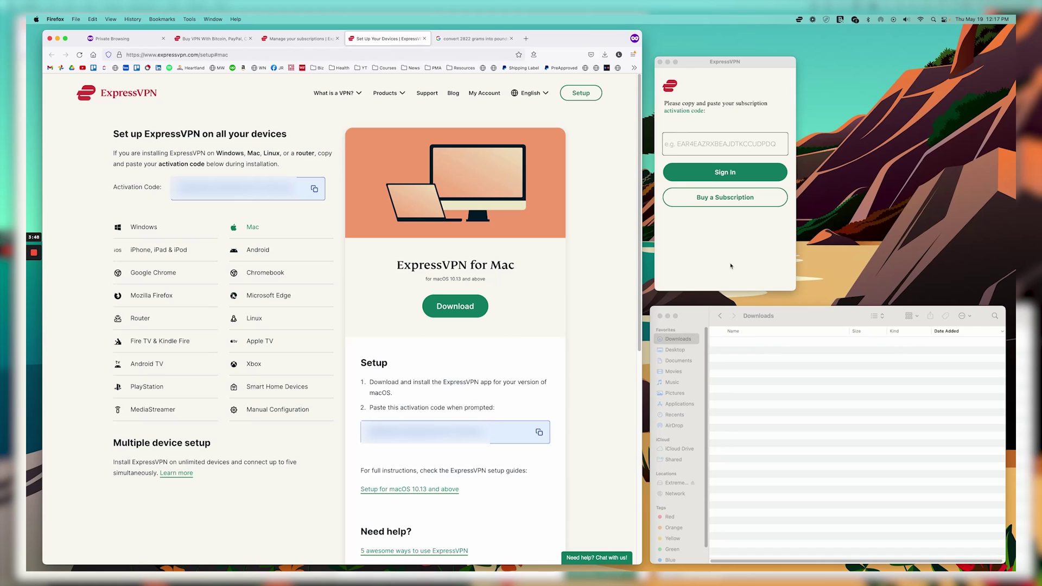
pyautogui.click(690, 146)
pyautogui.press('super+v')
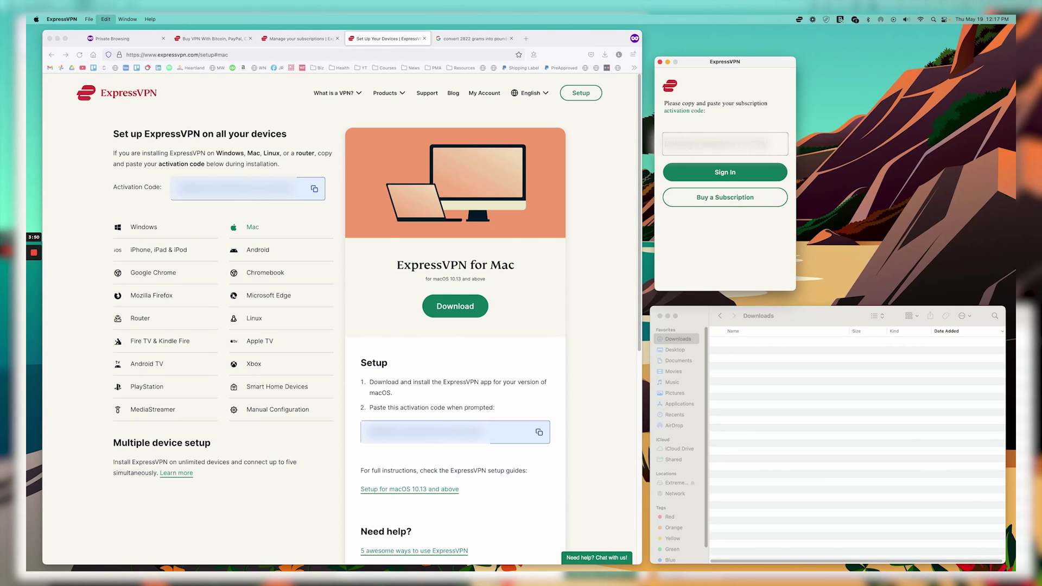
pyautogui.click(729, 175)
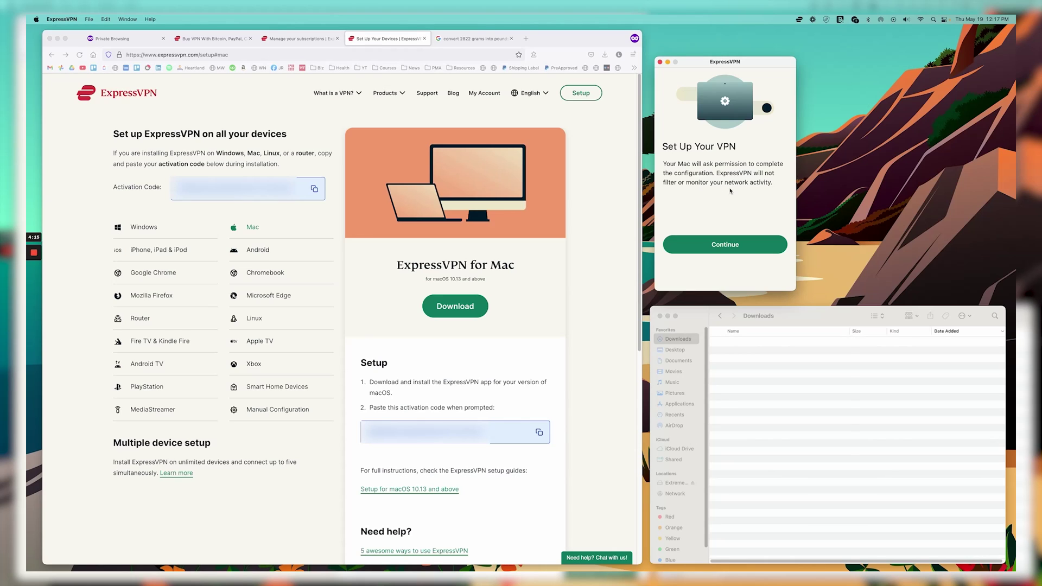
# Allow ExpressVPN's VPN configurations and decline both launch on startup and diagnostic reports.
pyautogui.click(749, 246)
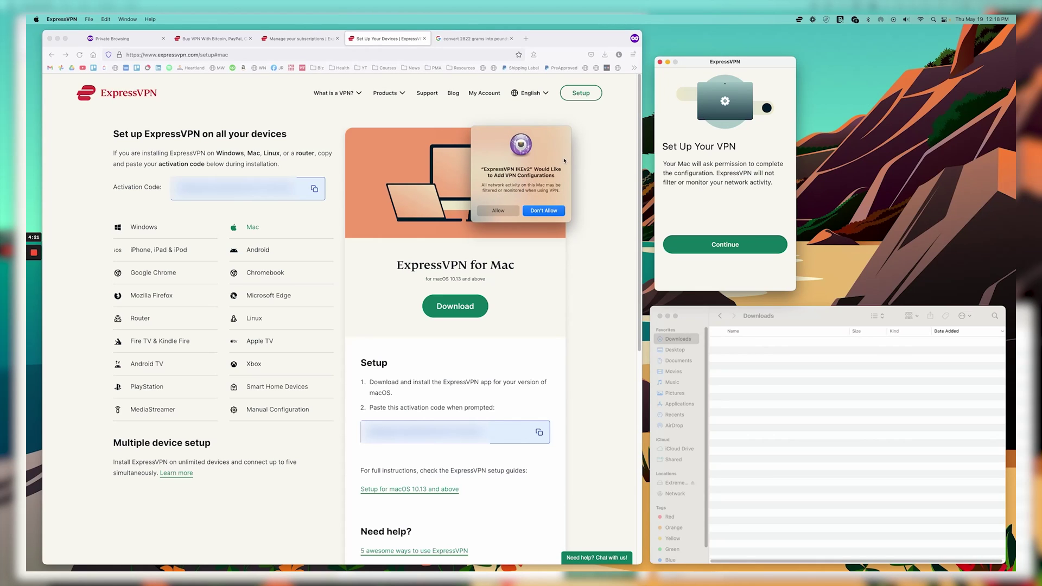
pyautogui.moveTo(564, 160); pyautogui.dragTo(893, 132)
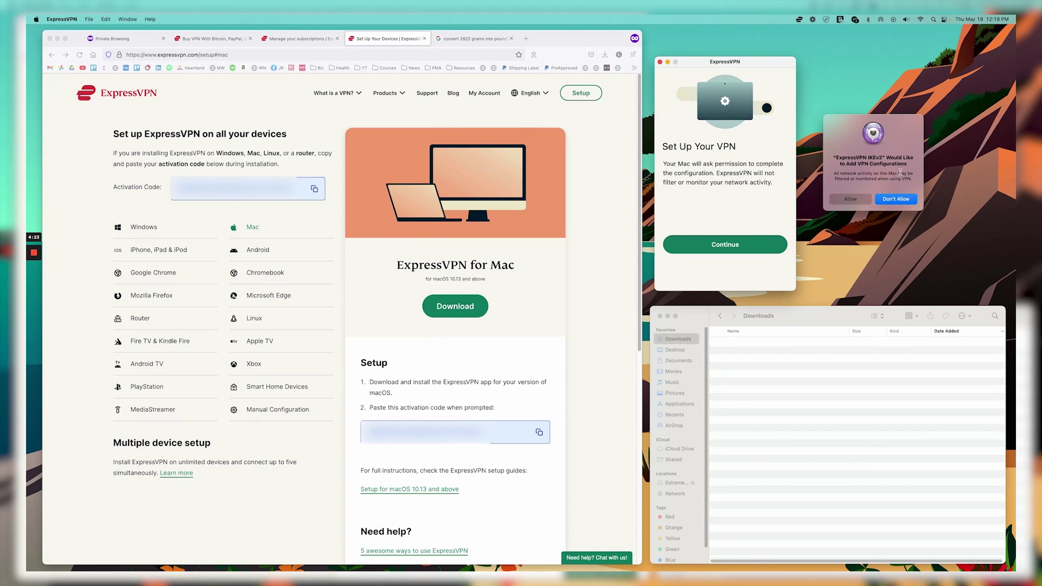
pyautogui.click(850, 200)
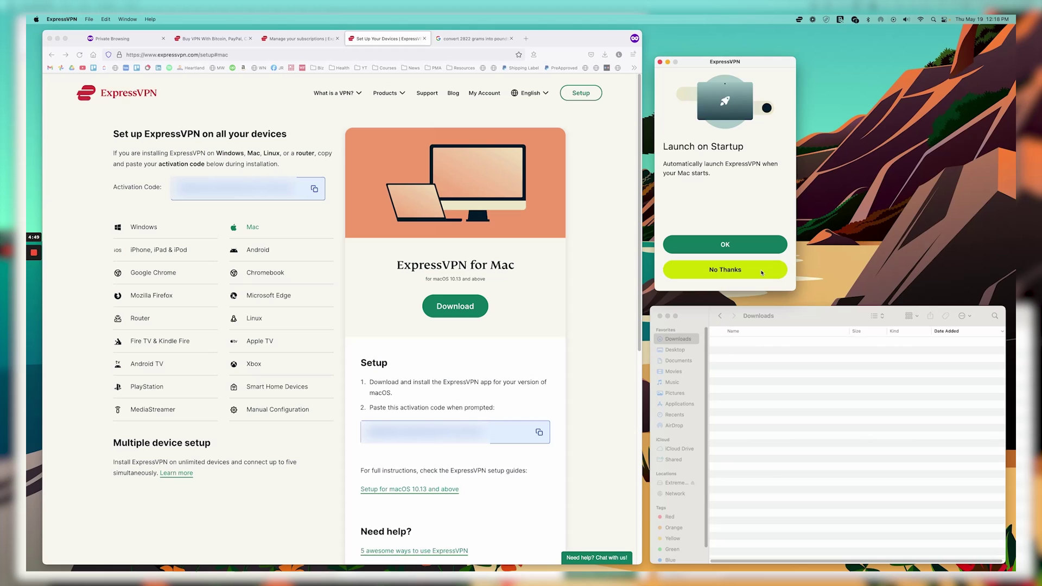
pyautogui.click(762, 273)
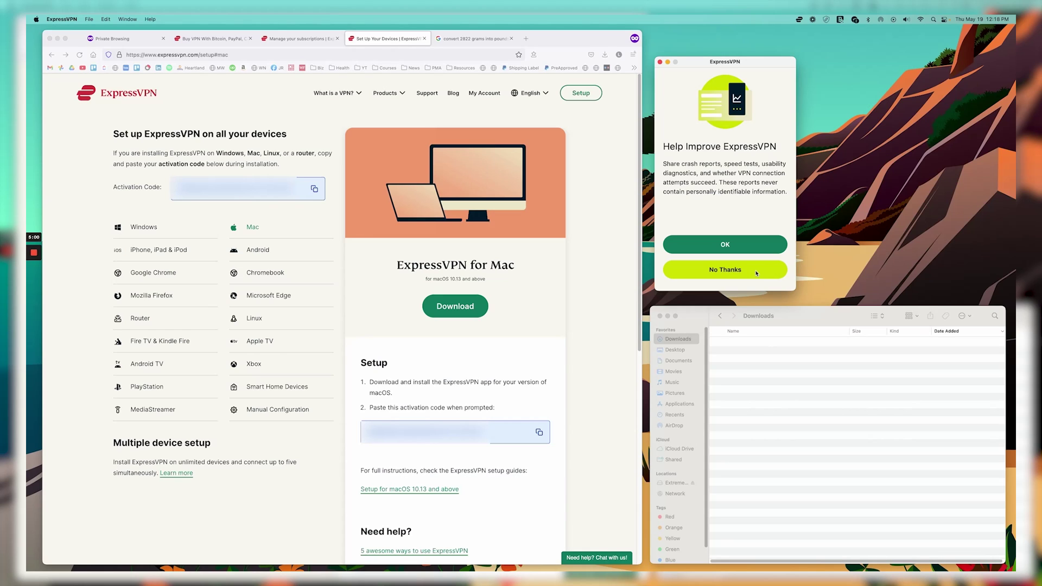
pyautogui.click(756, 273)
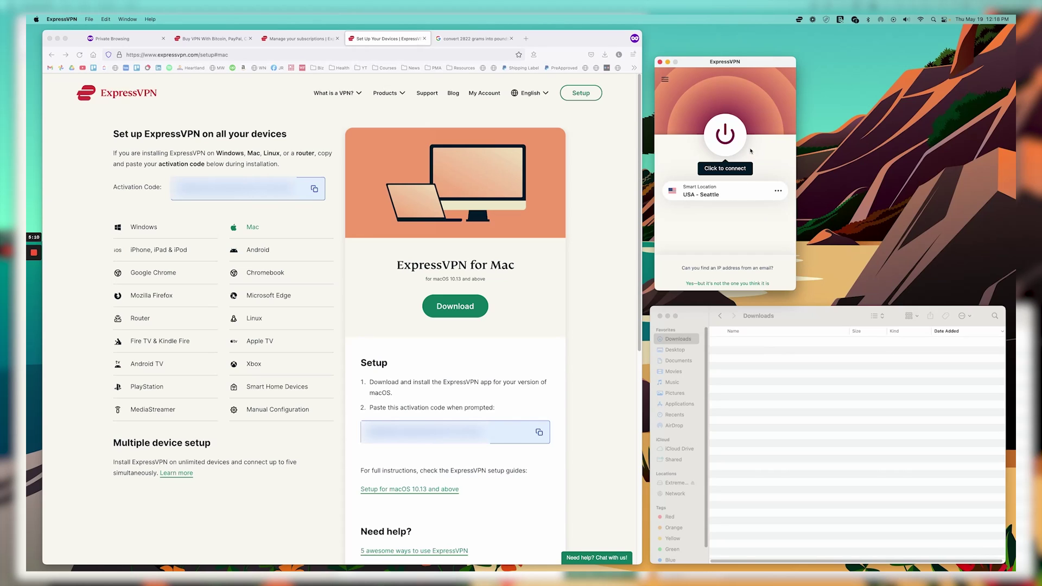
# Connect to Smart Location USA - Seattle, then view and close the VPN Locations list.
pyautogui.click(734, 141)
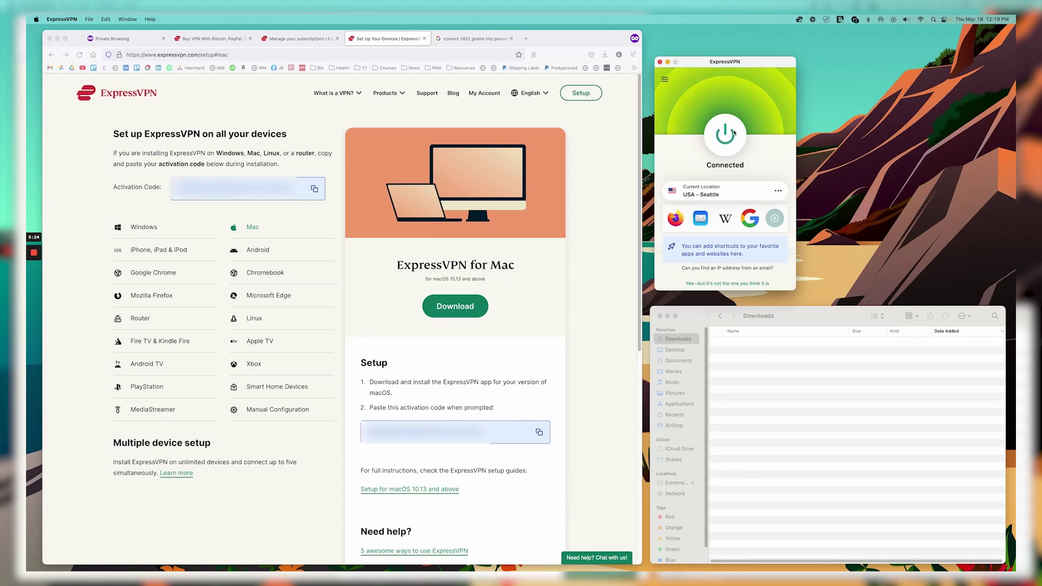
pyautogui.moveTo(767, 65)
pyautogui.mouseDown()
pyautogui.moveTo(785, 49)
pyautogui.moveTo(787, 62)
pyautogui.mouseUp()
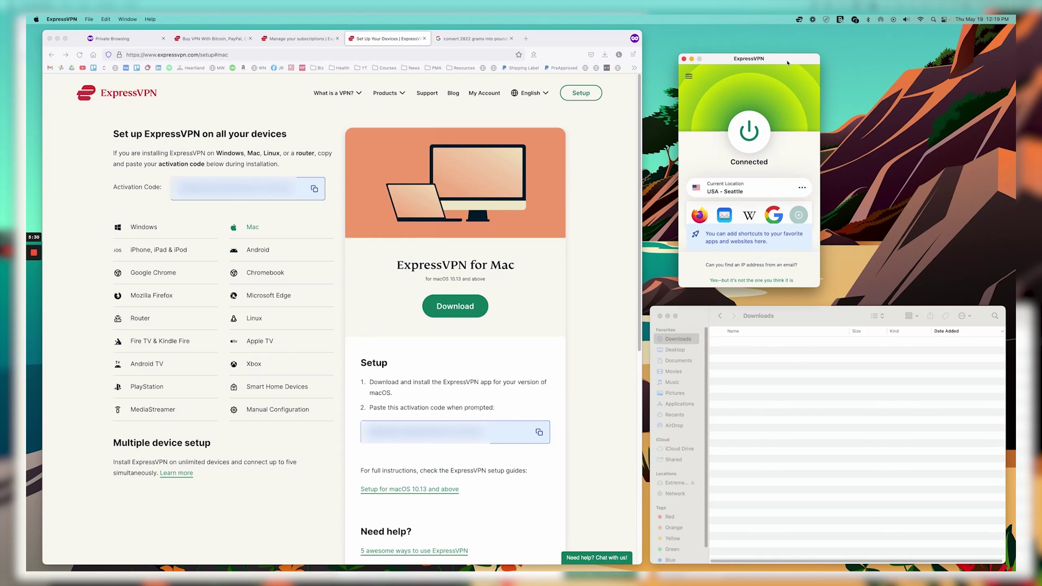
pyautogui.click(689, 76)
pyautogui.click(708, 83)
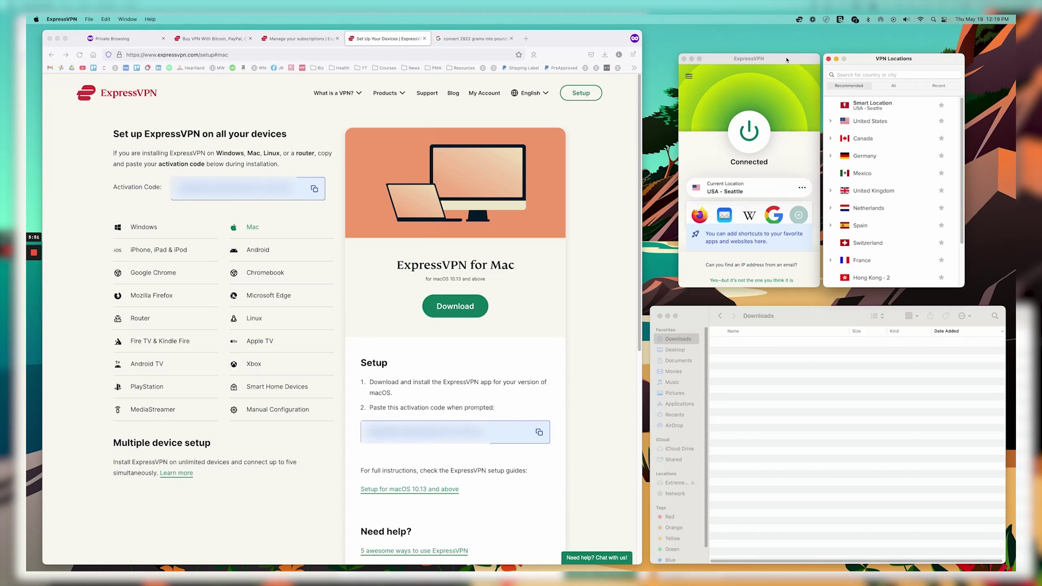
pyautogui.click(836, 61)
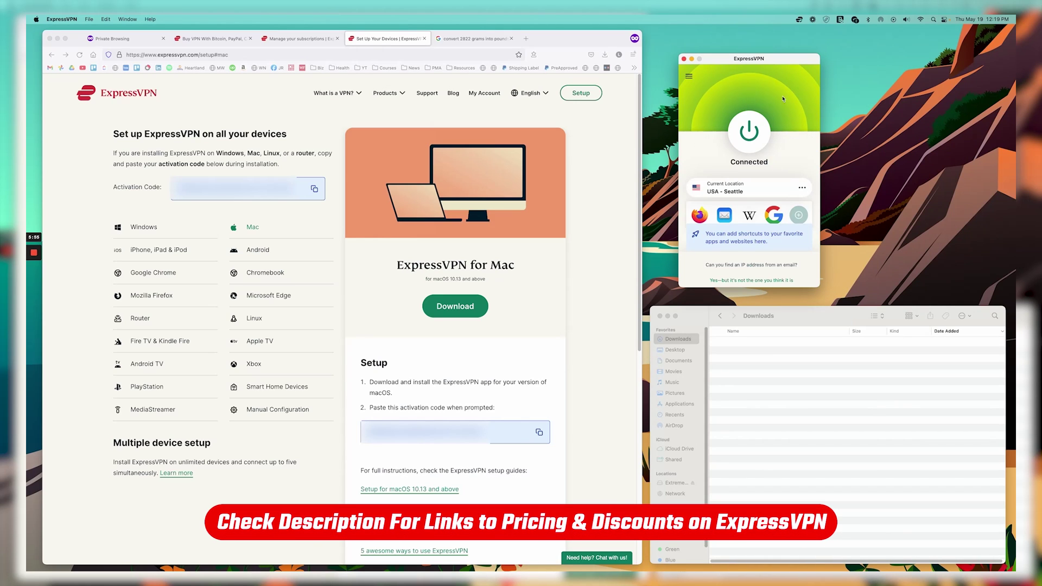